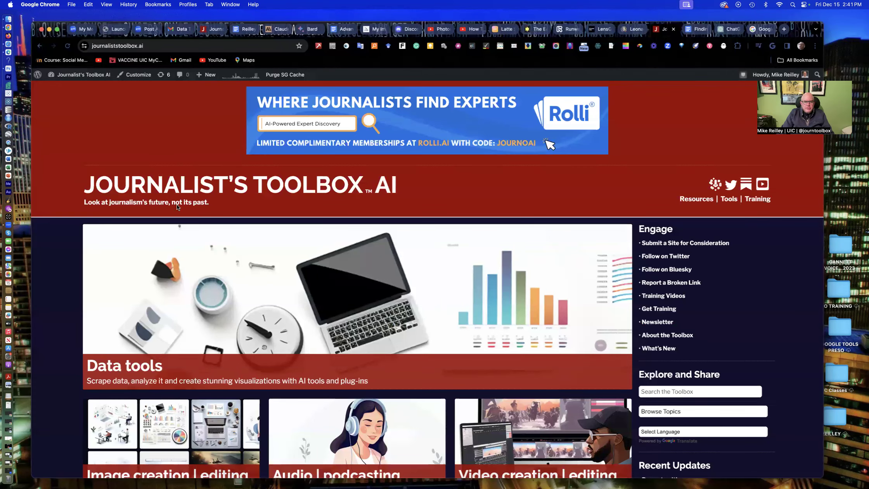
Step: Open the AI Data Tools page and browse its tools, such as ChartGPT, DataGPT and Bardeen
scroll(170, 193, "down", 2)
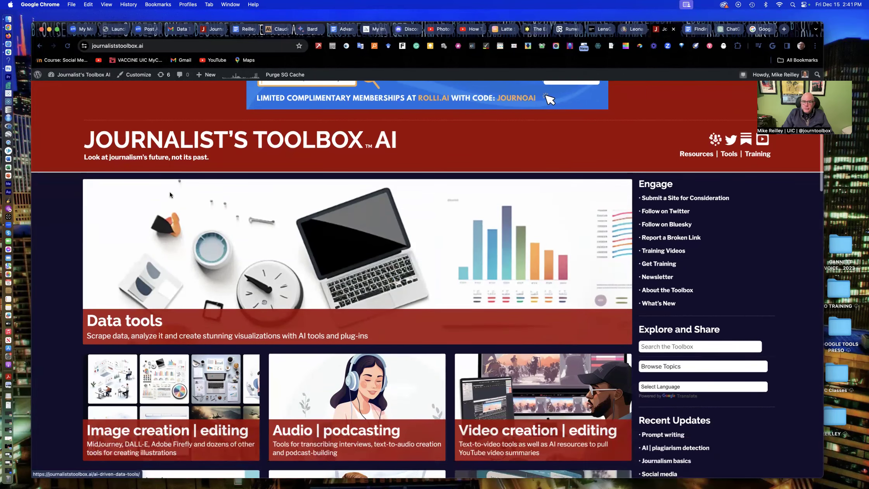
scroll(170, 194, "down", 2)
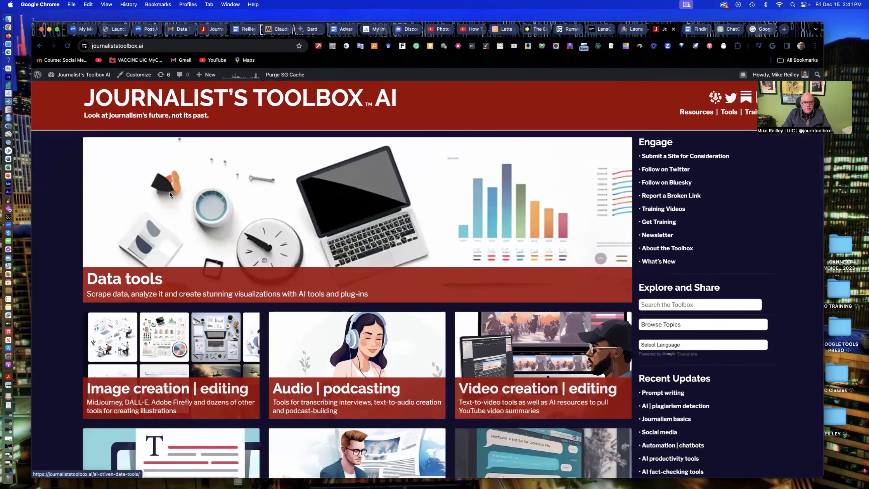
left_click(148, 279)
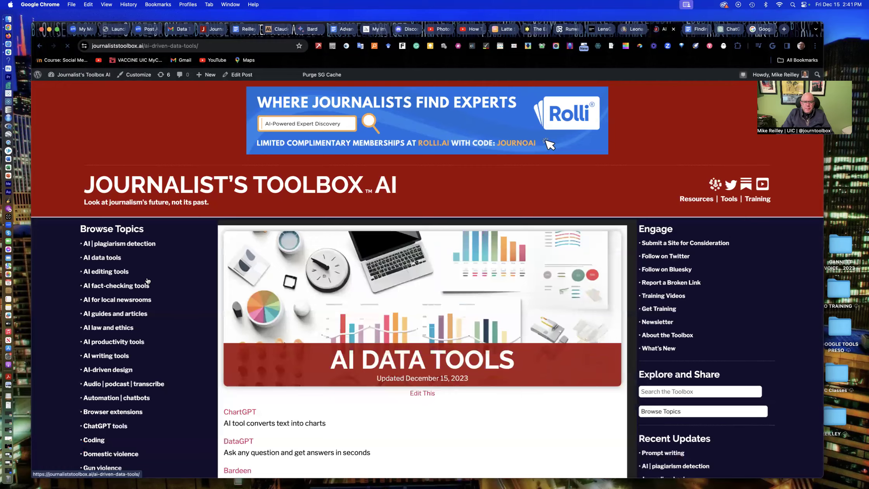
scroll(469, 342, "down", 10)
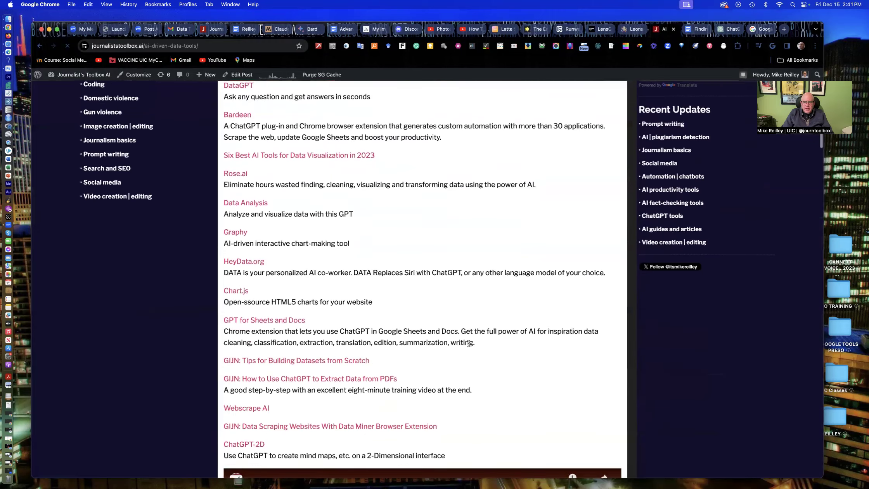
scroll(469, 342, "down", 10)
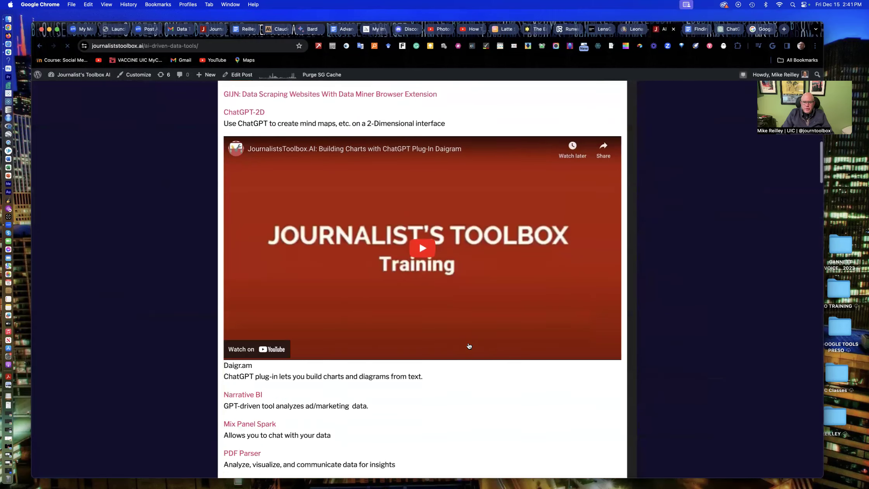
scroll(469, 345, "down", 6)
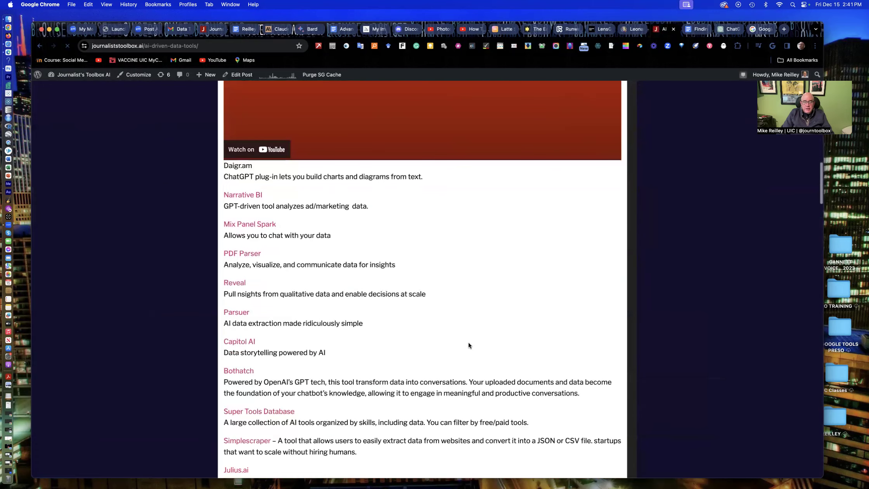
scroll(469, 345, "down", 6)
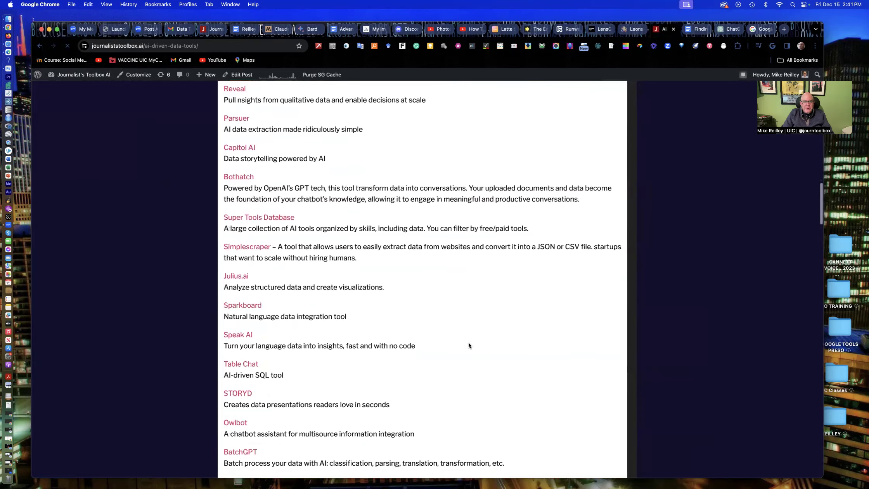
scroll(470, 343, "down", 8)
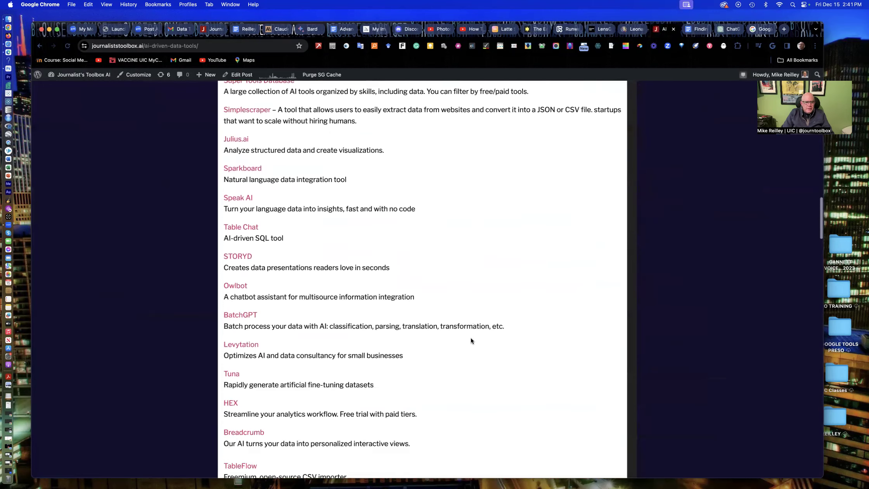
scroll(471, 340, "up", 20)
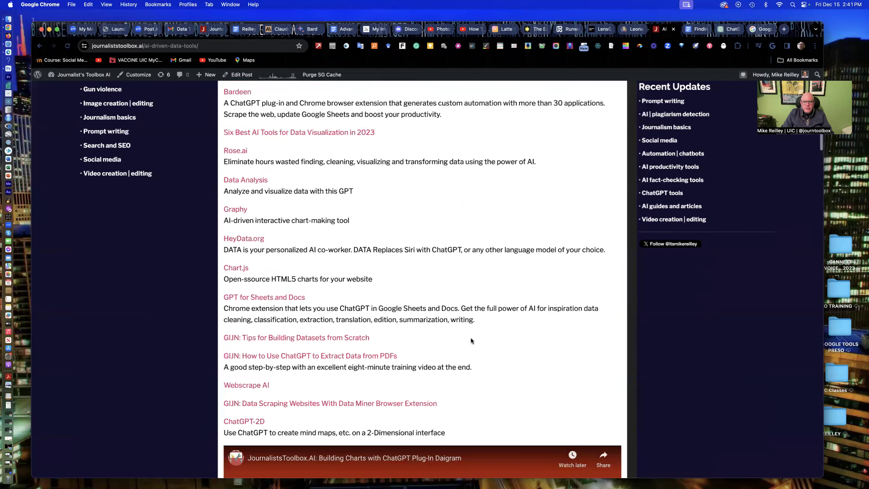
scroll(471, 340, "up", 10)
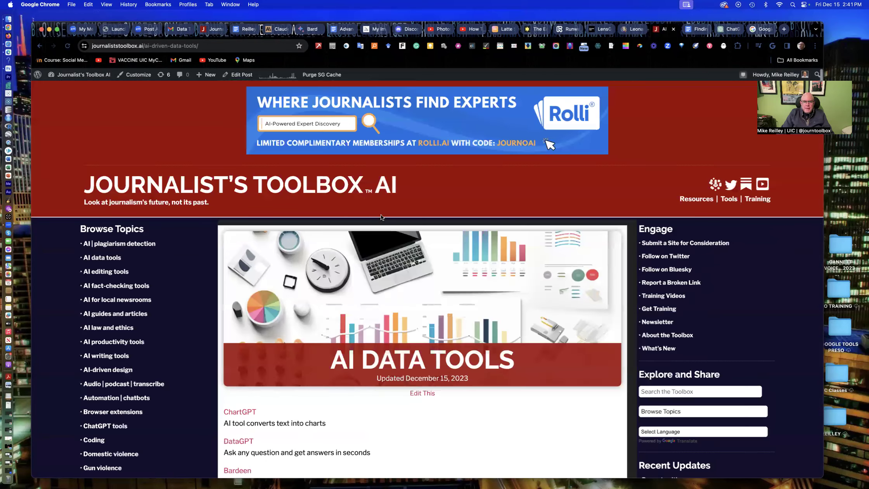
Step: Return to the Journalist's Toolbox home page and scroll down to the Toolbox book card
left_click(375, 191)
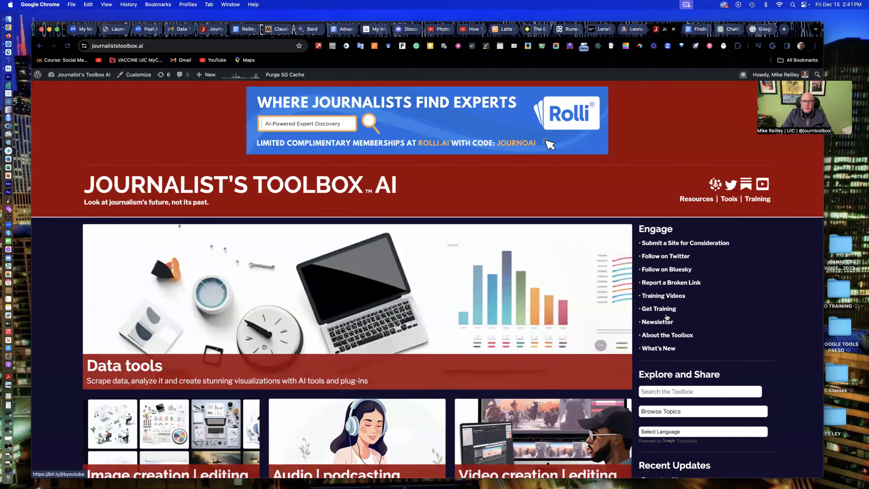
scroll(552, 376, "down", 1)
scroll(552, 376, "down", 10)
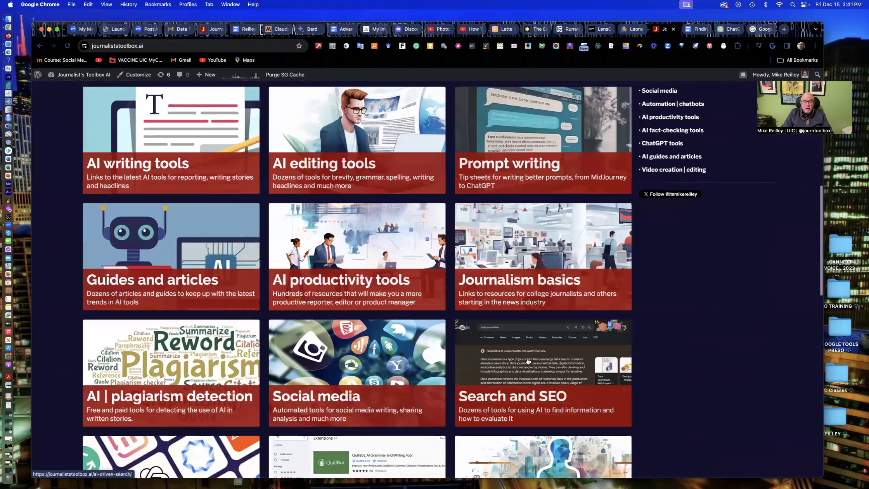
scroll(526, 363, "down", 10)
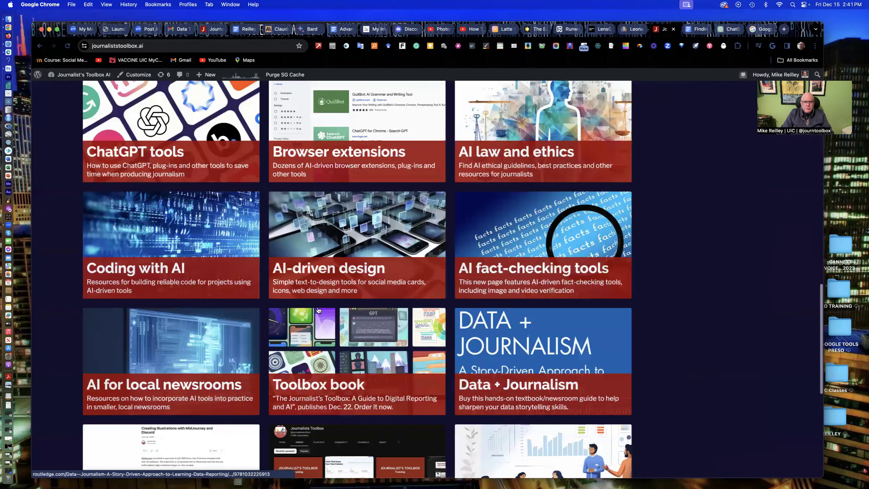
scroll(316, 316, "down", 2)
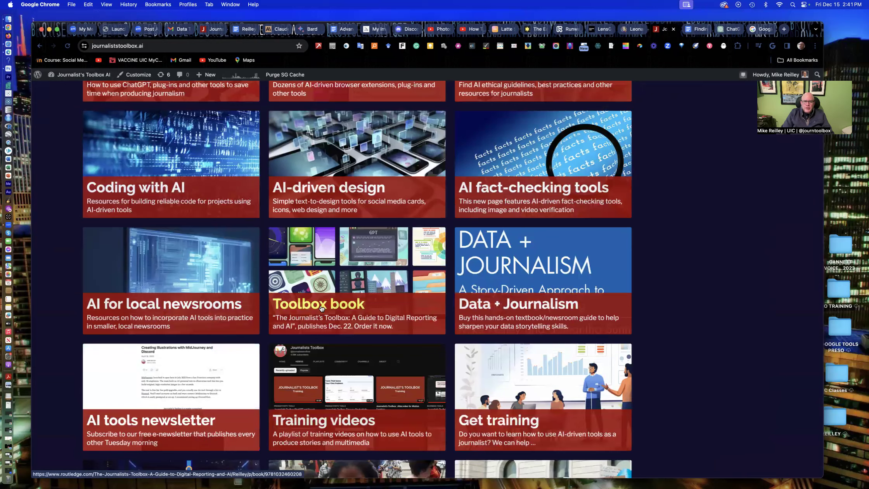
left_click(320, 307)
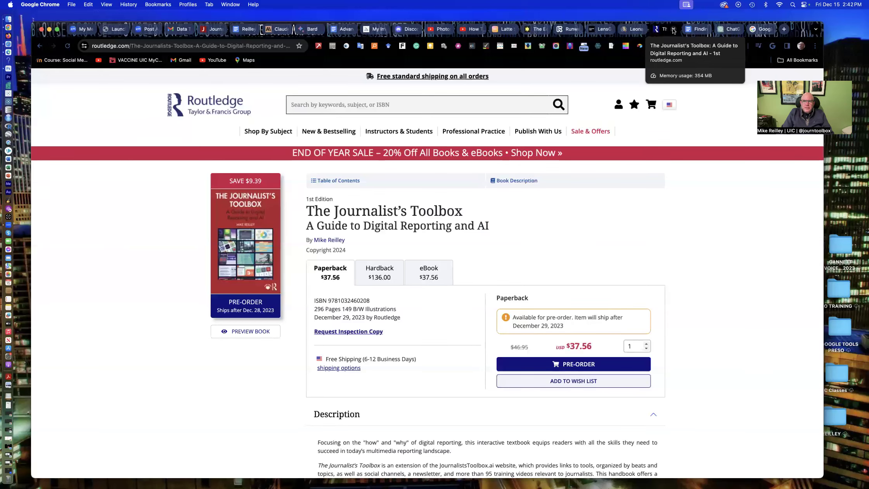
left_click(38, 46)
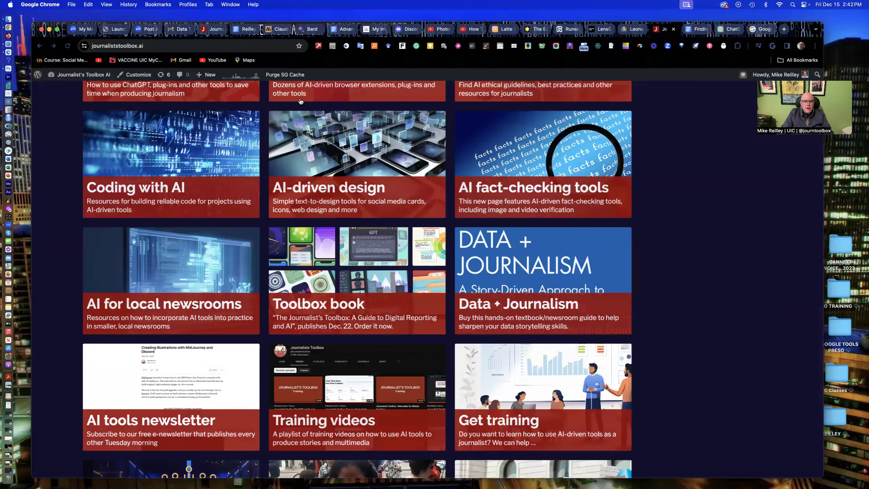
Step: Scroll back to the top and switch to the 'Finding Custom GPTs' Google Doc
scroll(300, 101, "up", 5)
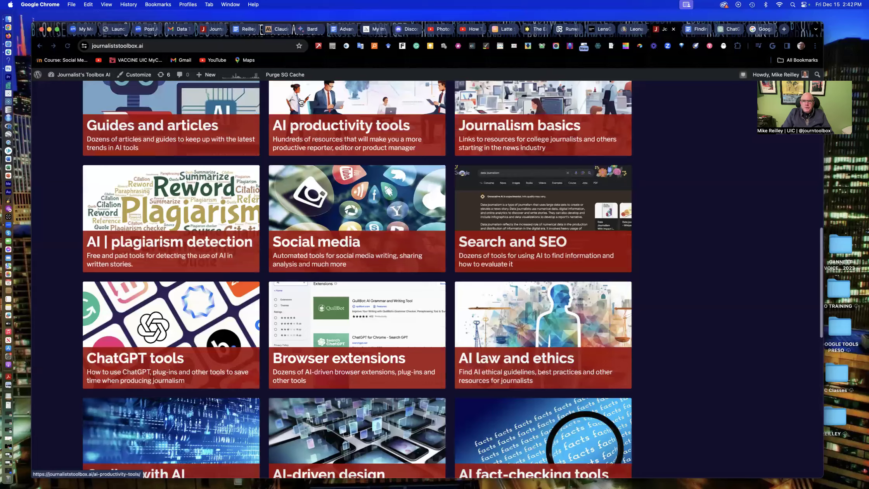
scroll(300, 102, "up", 8)
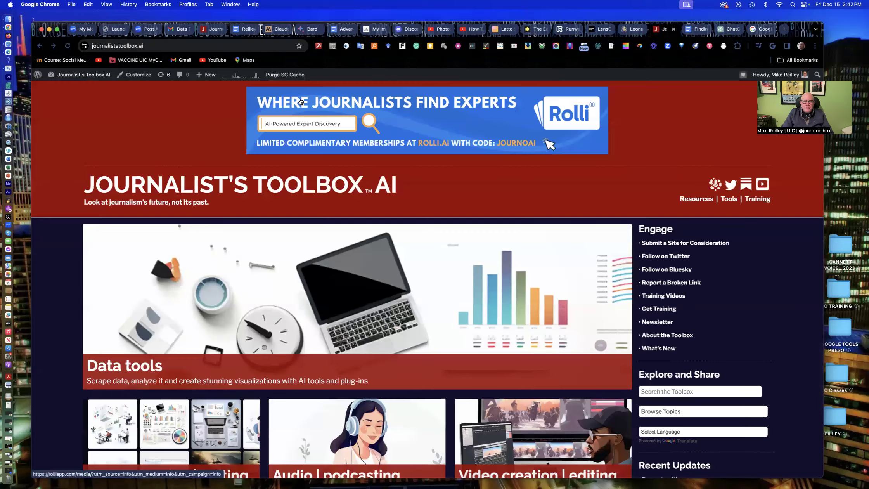
left_click(696, 29)
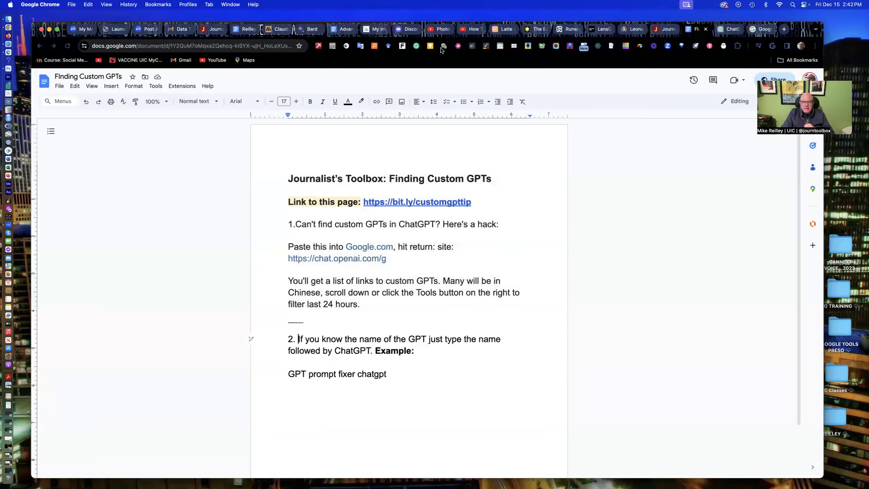
Step: Switch to the ChatGPT tab showing the SEO Blog Writer GPT
left_click(720, 30)
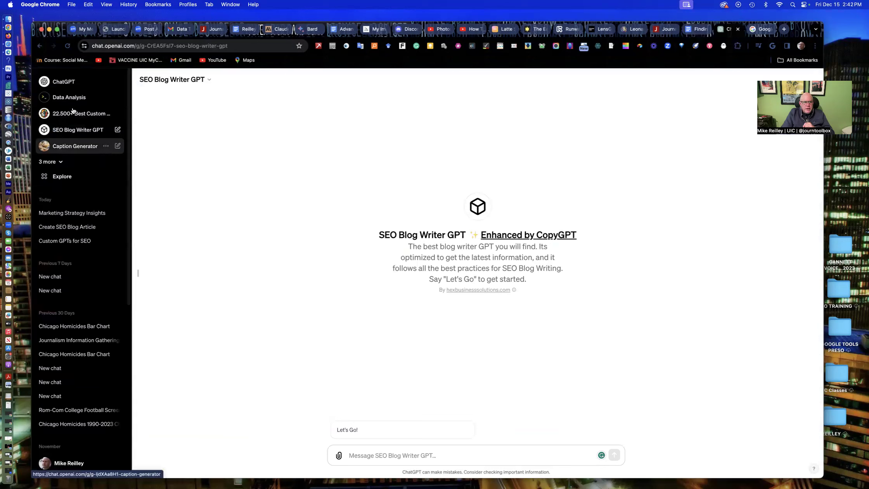
Step: Expand the sidebar GPT list and dismiss the SEO Blog Writer options without hiding it
left_click(55, 161)
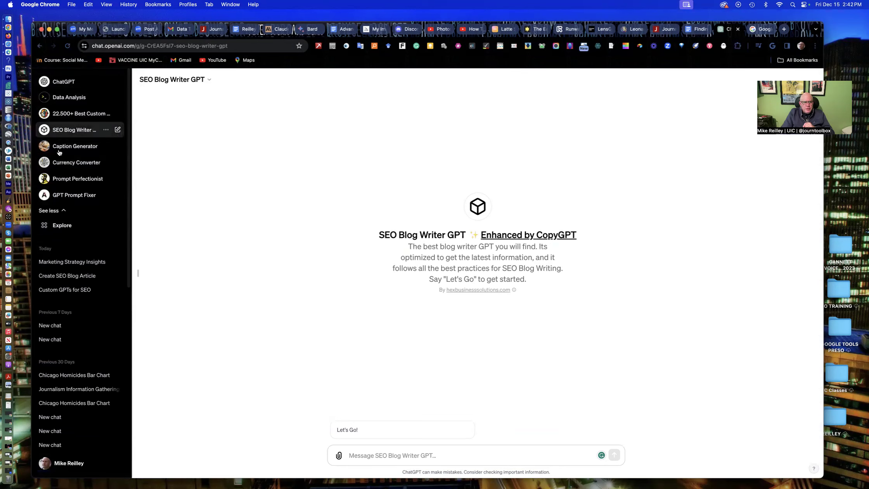
left_click(208, 80)
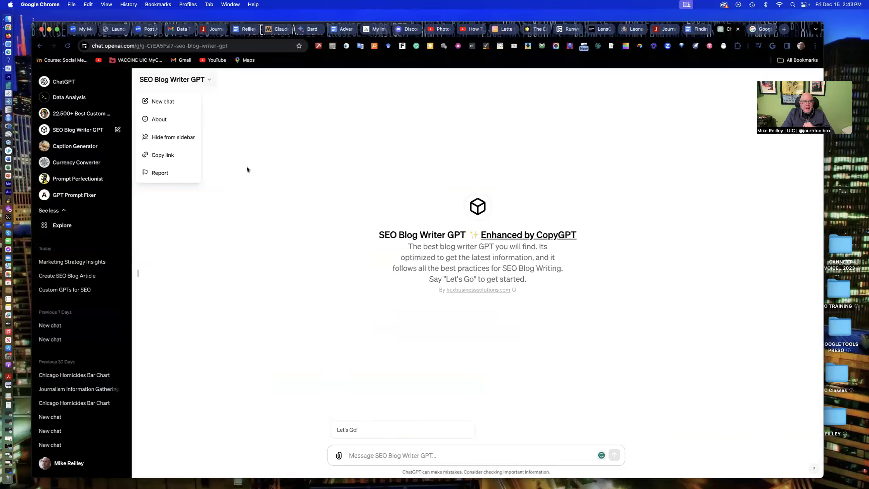
left_click(239, 175)
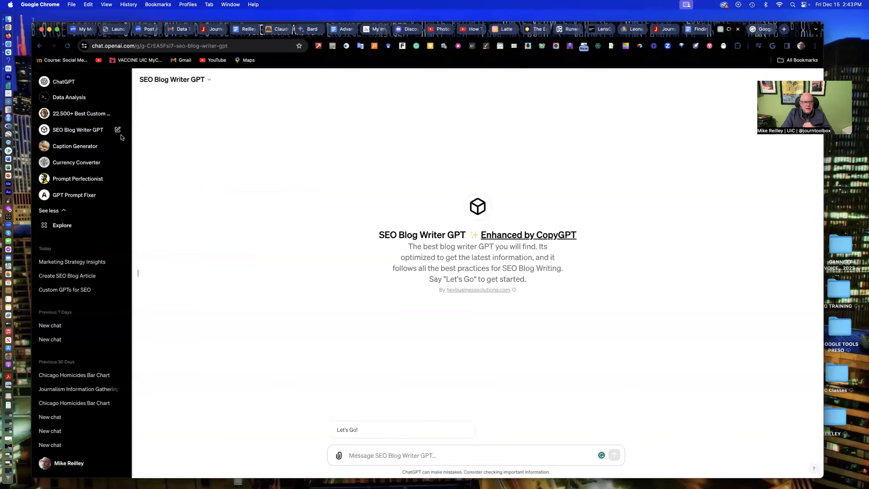
left_click(105, 113)
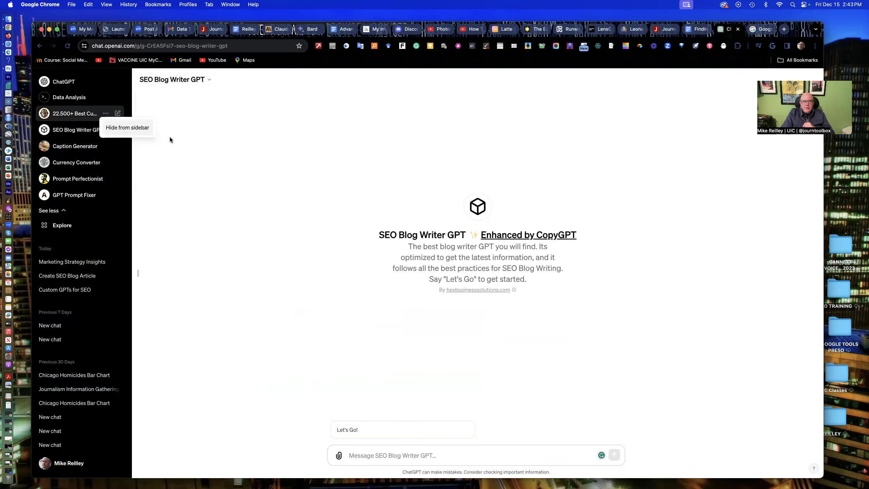
left_click(248, 128)
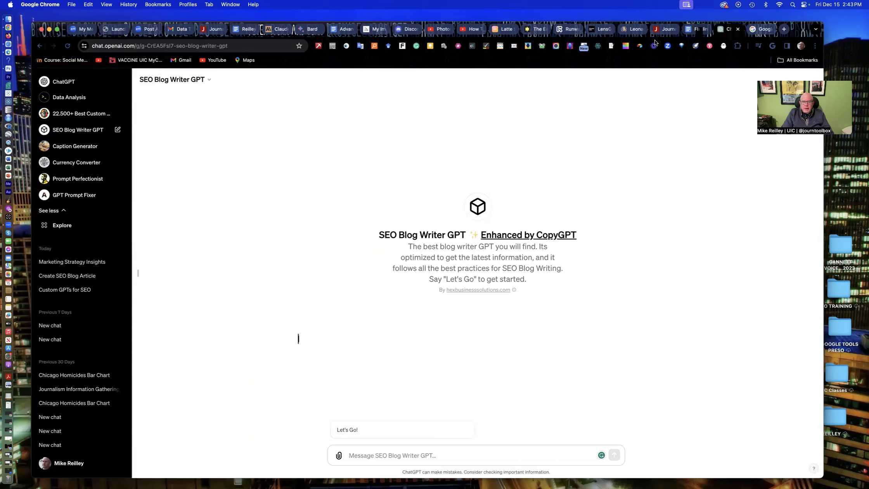
left_click(698, 28)
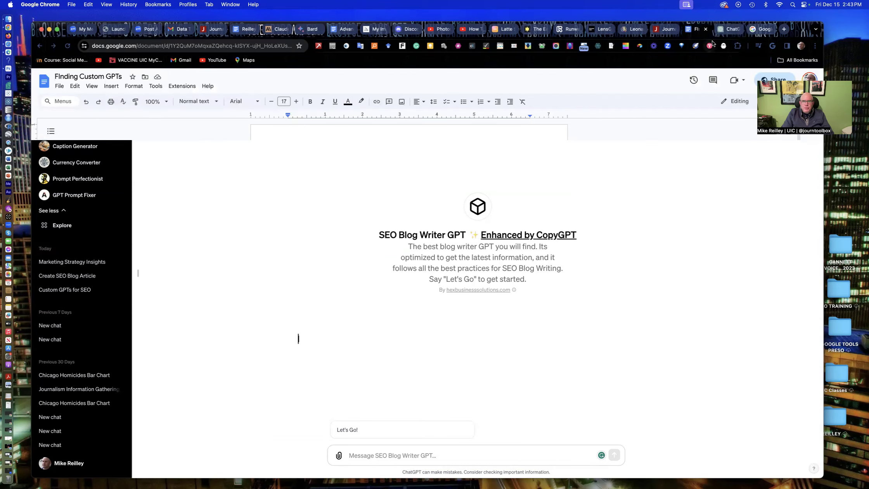
left_click(724, 31)
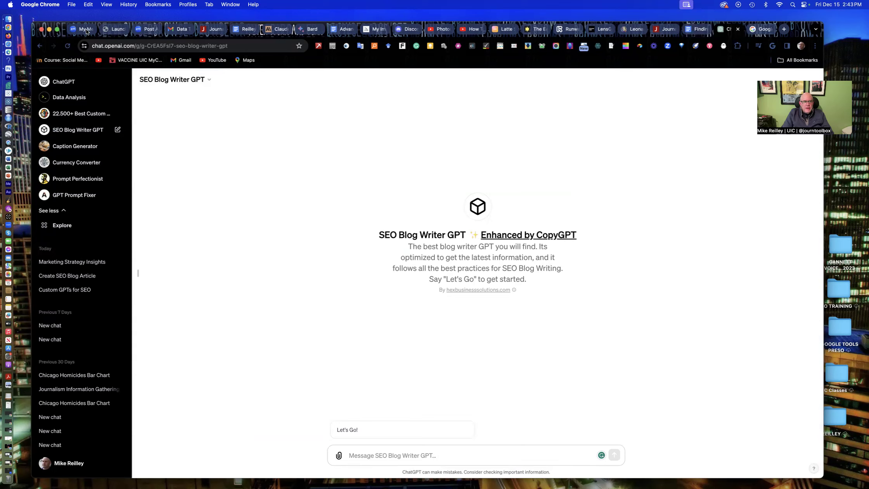
left_click(136, 46)
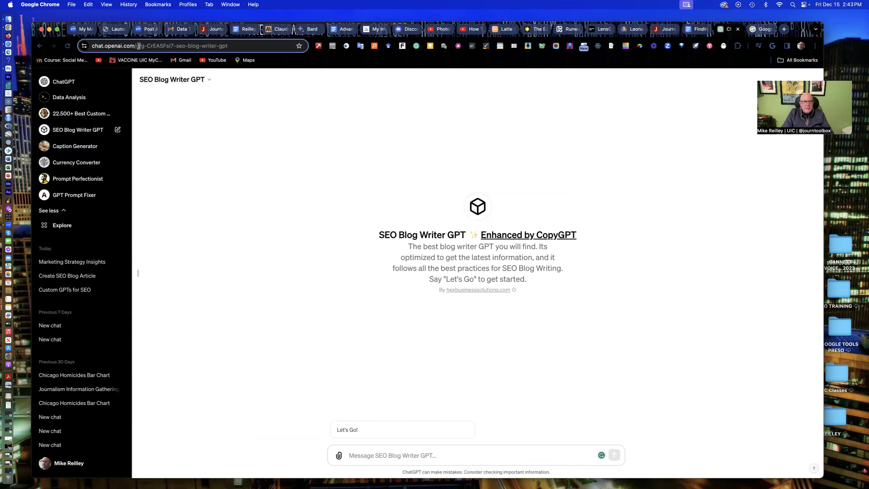
left_click_drag(136, 47, 161, 47)
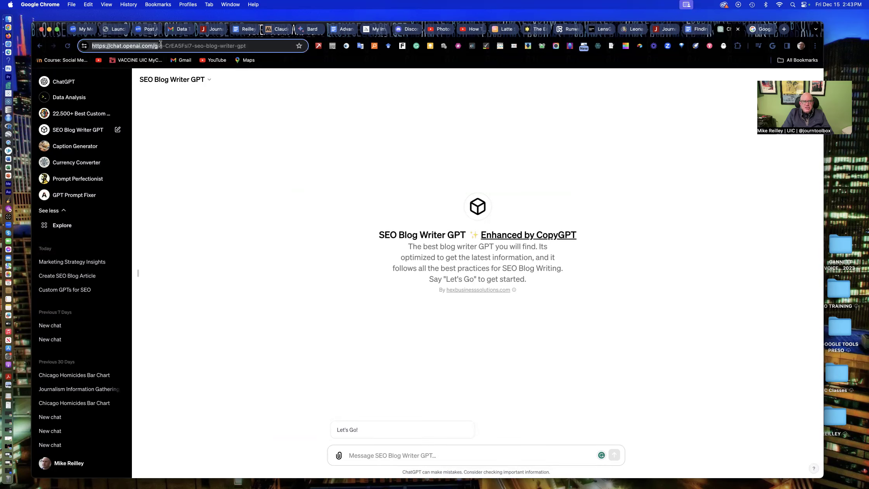
left_click(159, 46)
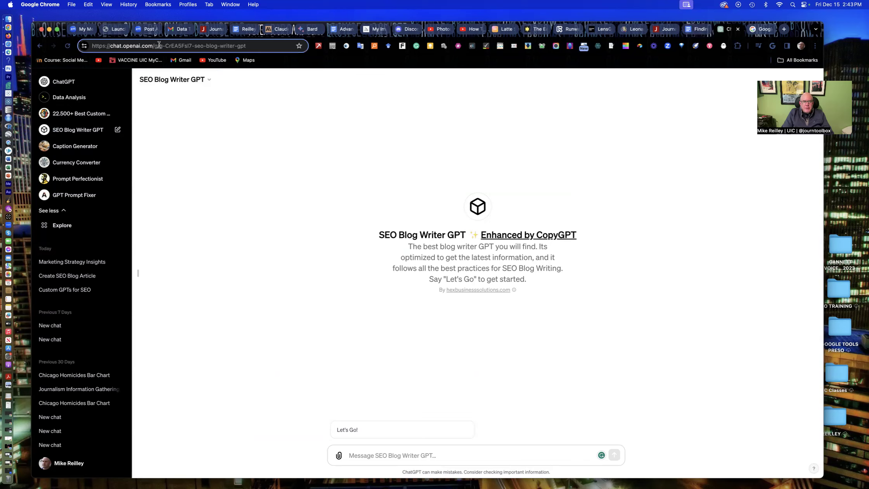
left_click_drag(159, 47, 85, 45)
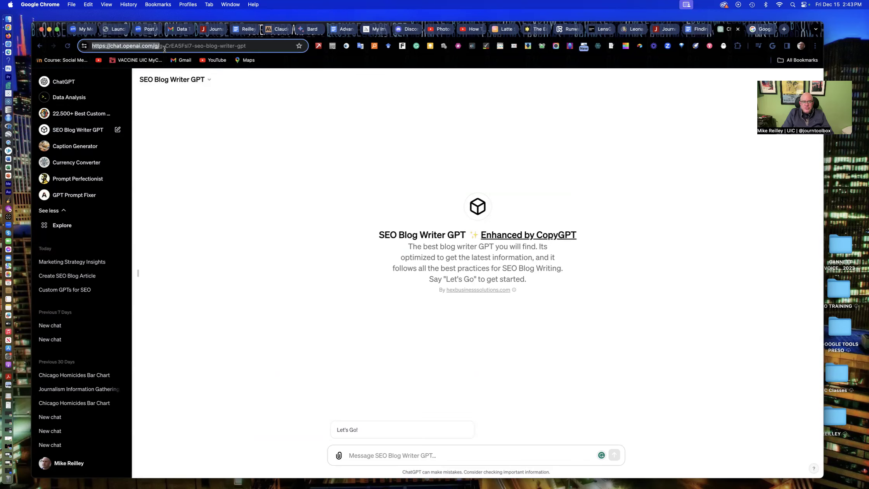
left_click_drag(251, 47, 160, 48)
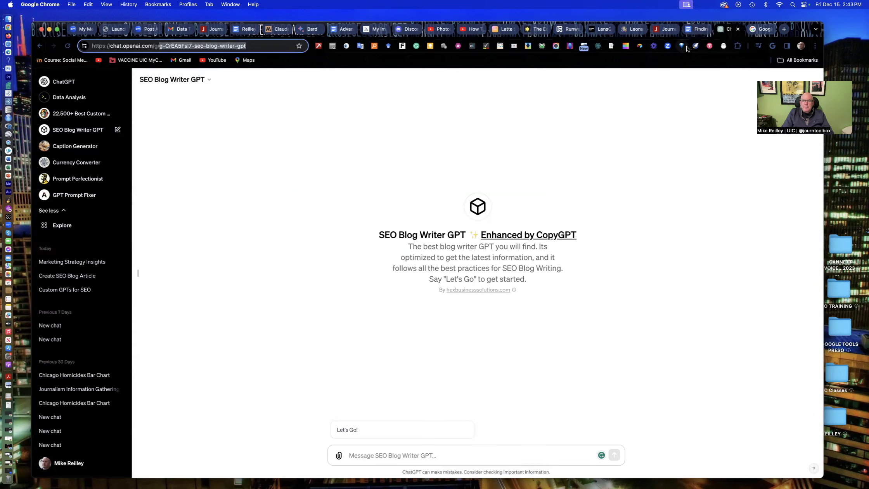
left_click(697, 29)
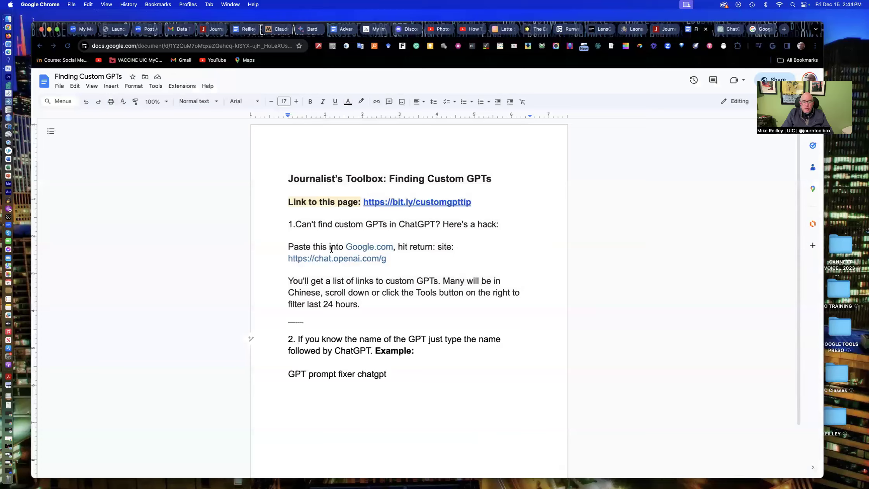
Step: Prefix the chat.openai.com/g link with 'site:' and select the full search line for copying
left_click(285, 258)
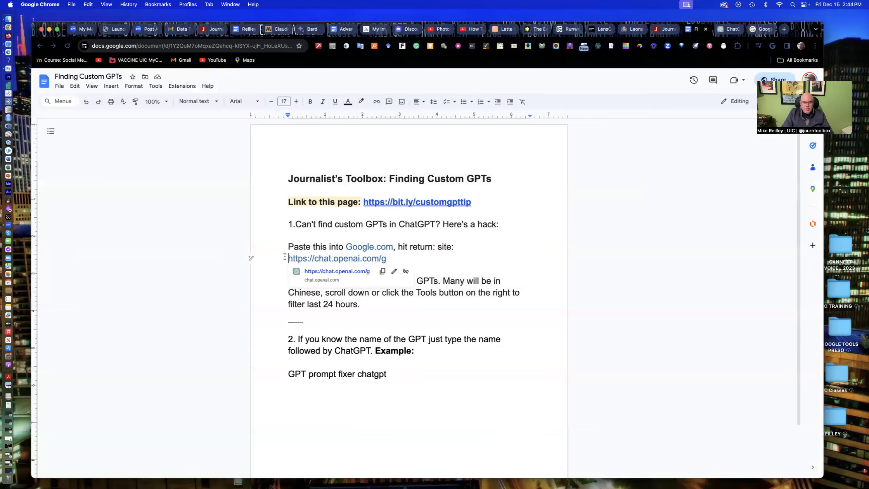
type("site:")
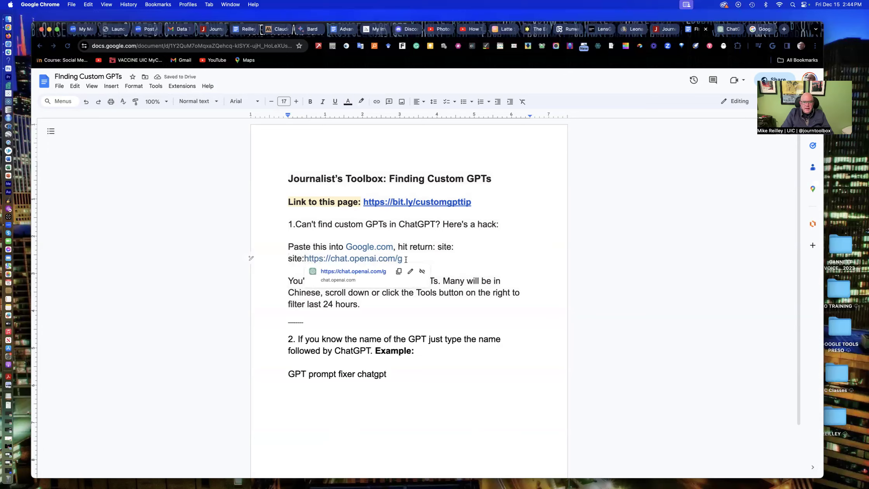
left_click_drag(405, 260, 284, 259)
key("super+c")
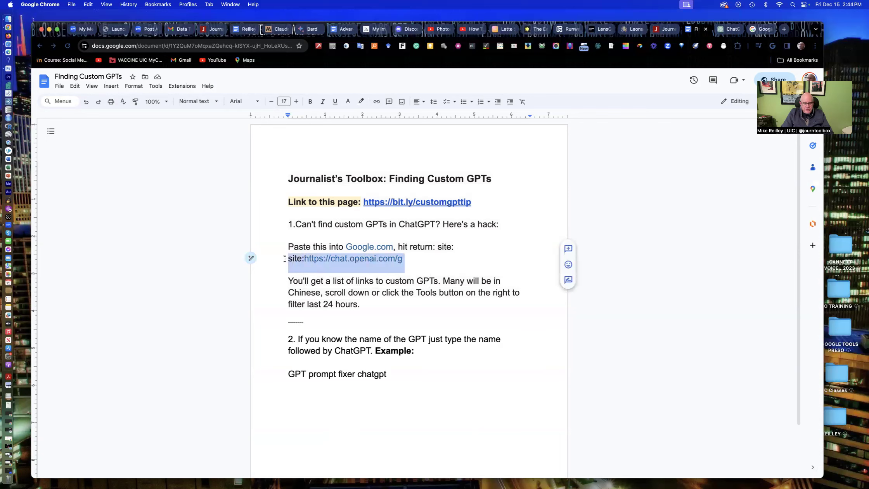
left_click(761, 33)
left_click(340, 220)
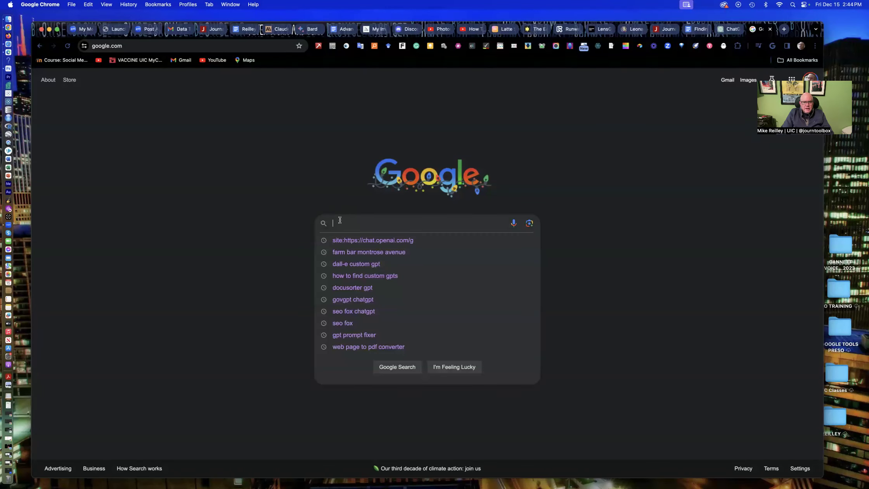
key("super+v")
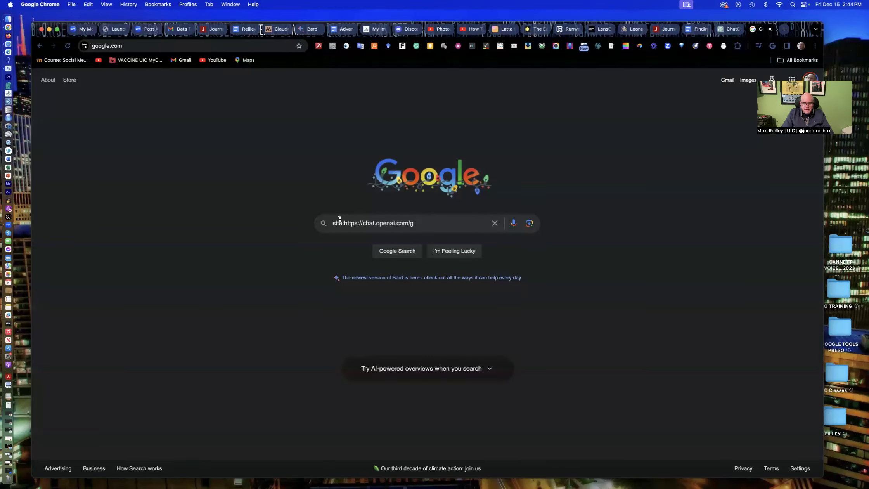
key("Return")
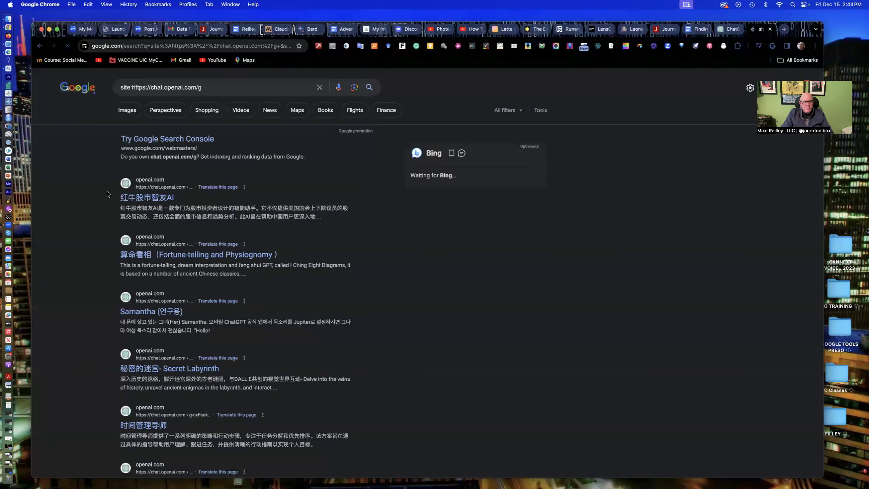
scroll(112, 167, "down", 15)
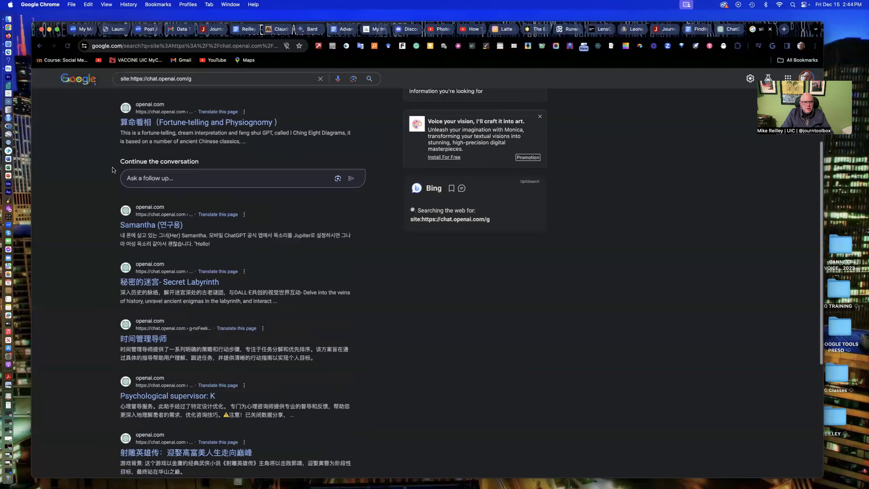
scroll(148, 170, "down", 10)
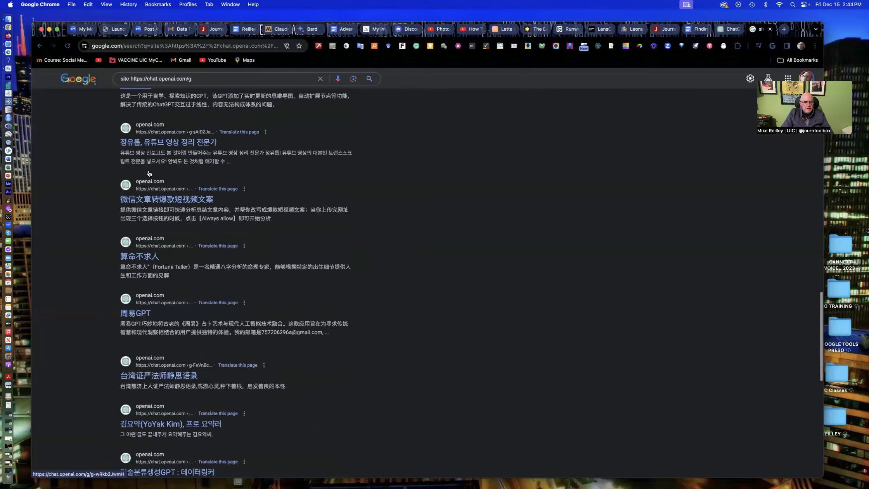
scroll(150, 173, "up", 10)
scroll(150, 173, "up", 5)
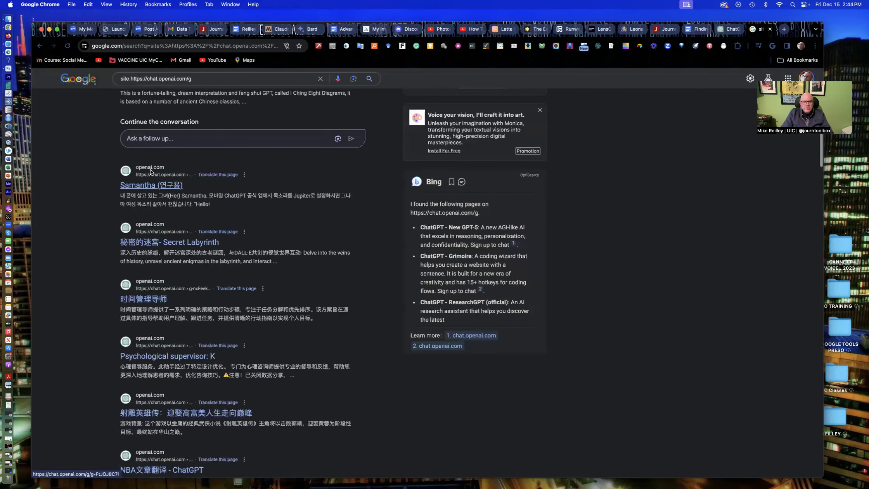
scroll(534, 97, "up", 5)
Step: Filter the search results to the Past 24 hours
left_click(541, 111)
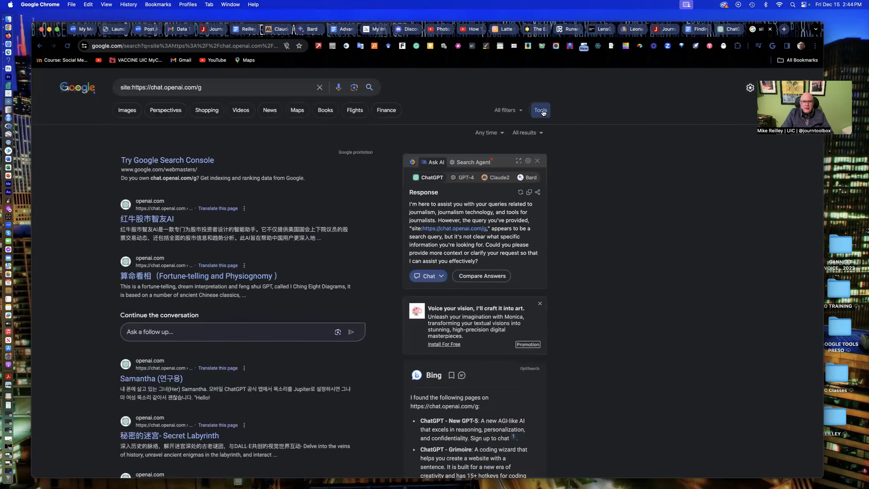
left_click(502, 132)
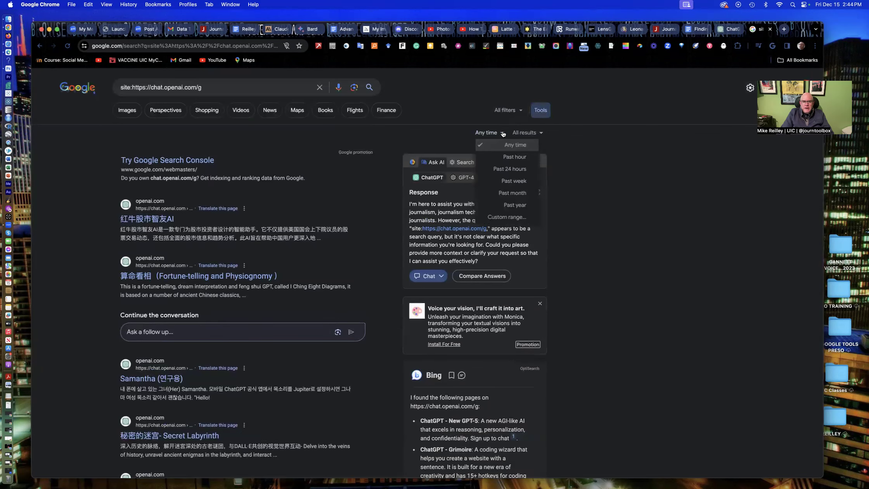
left_click(511, 170)
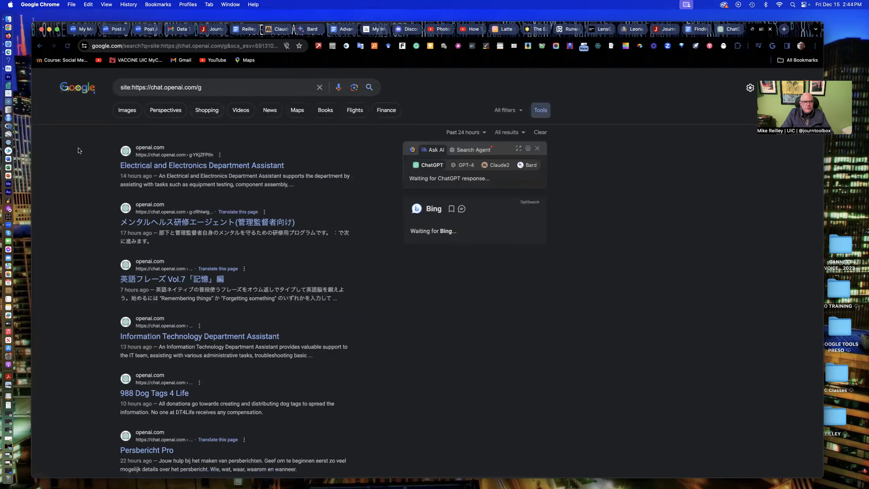
scroll(84, 159, "down", 5)
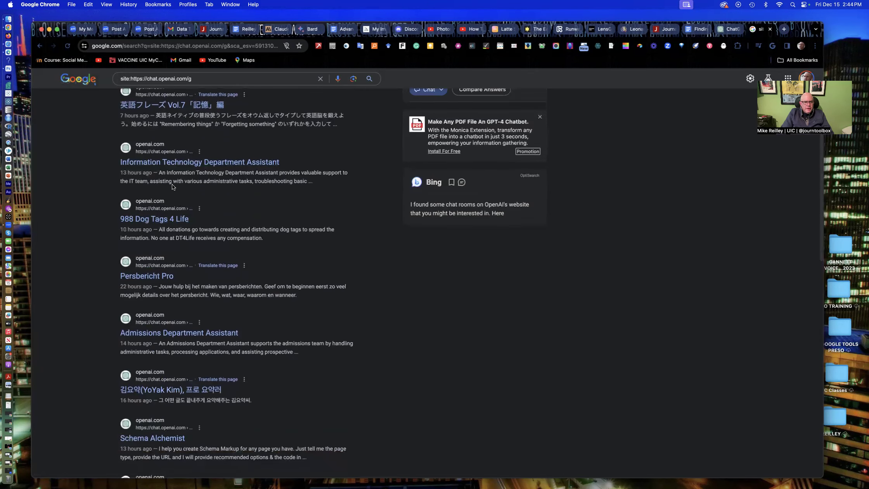
Step: Open and then close the Persbericht Pro GPT, returning to the Finding Custom GPTs guide
left_click(155, 276)
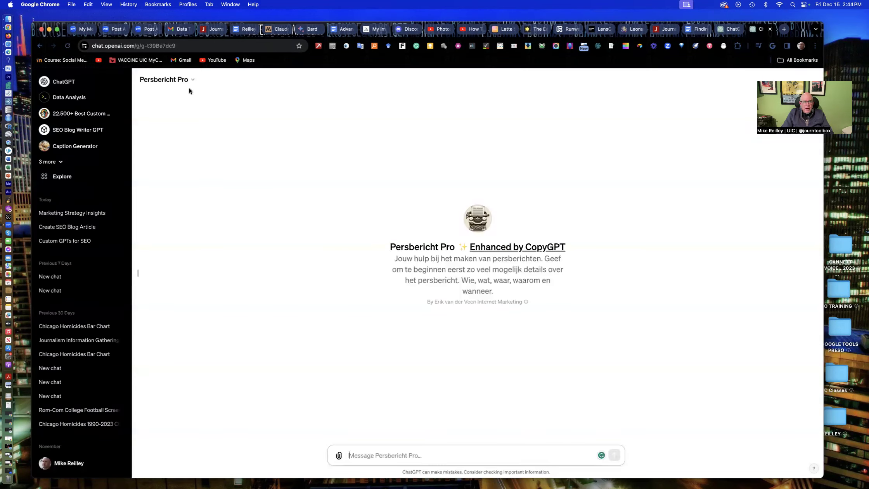
left_click(193, 81)
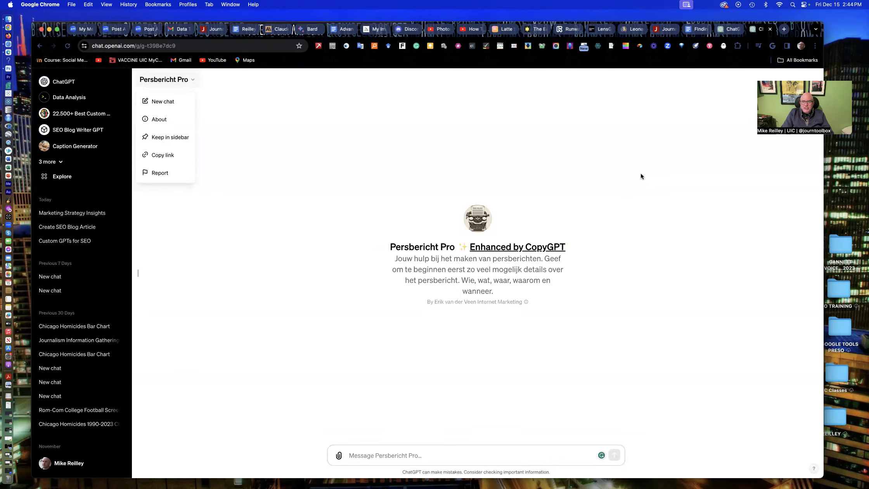
left_click(704, 124)
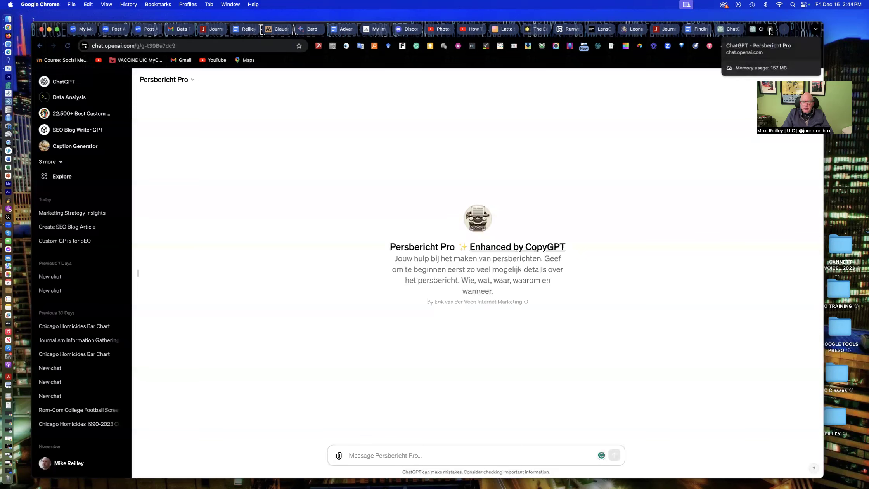
left_click(771, 30)
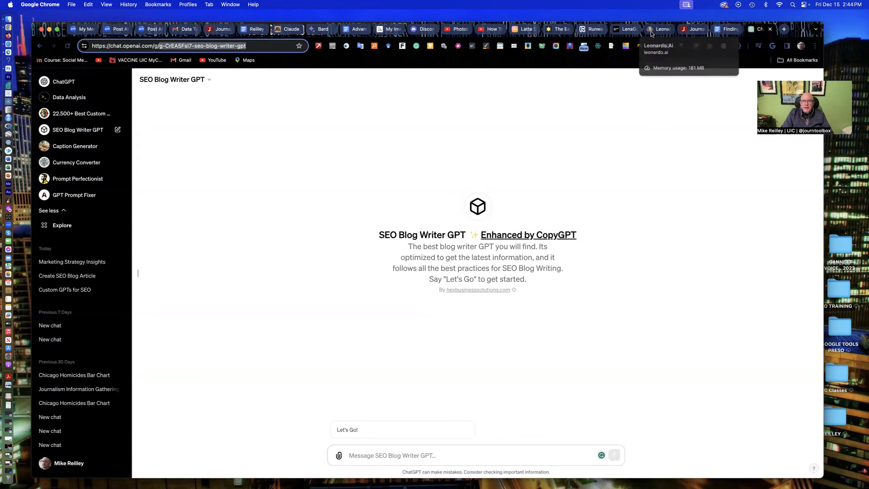
left_click(722, 30)
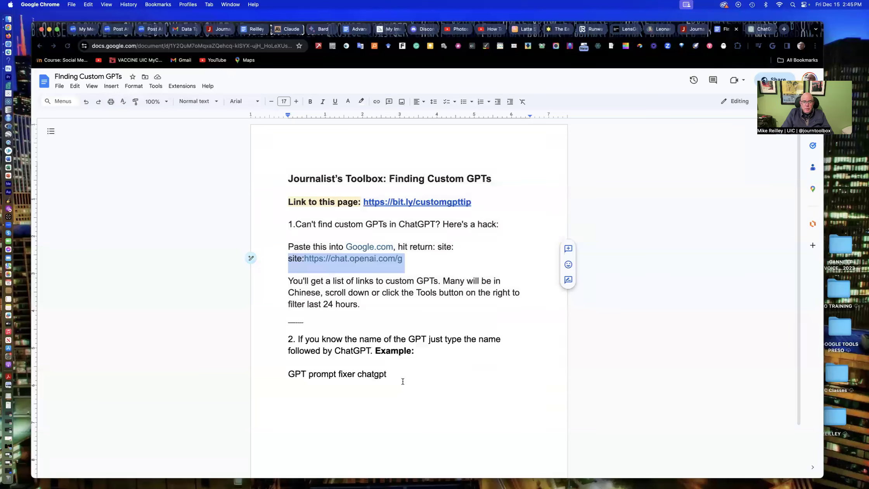
Step: Select the example search line 'GPT prompt fixer chatgpt' in the guide and open a new tab
left_click_drag(387, 374, 279, 373)
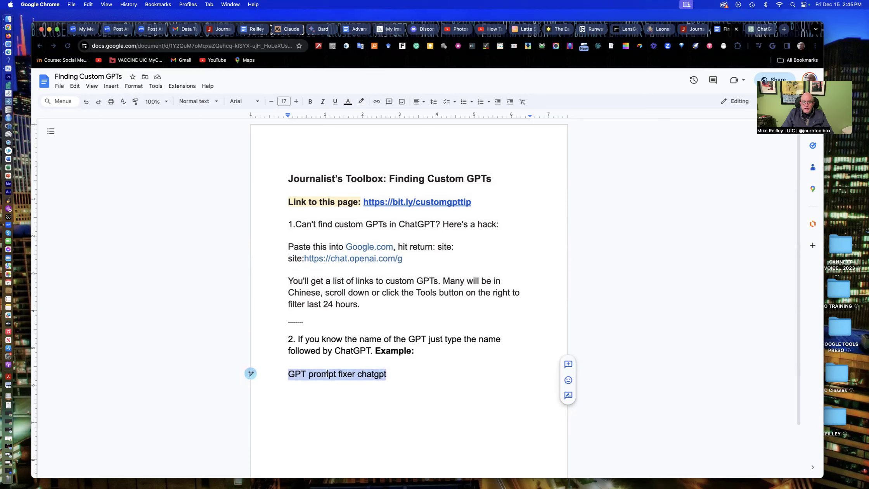
left_click(389, 373)
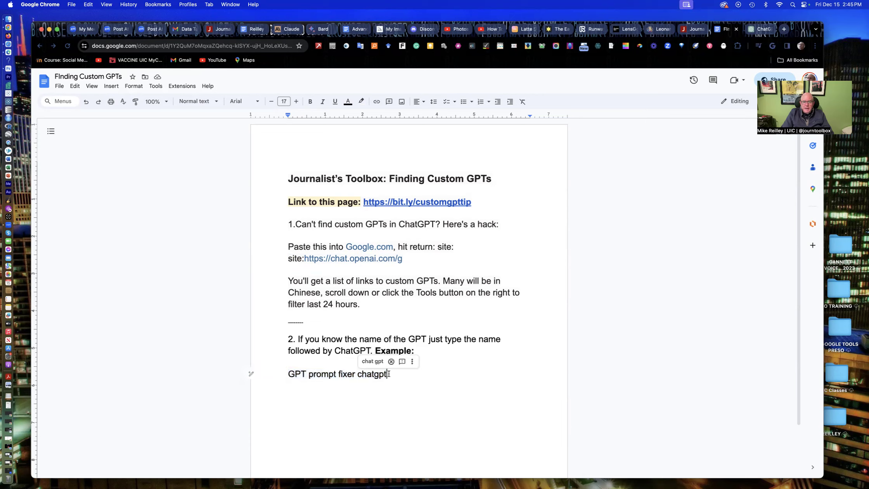
left_click_drag(389, 374, 280, 375)
key("super+c")
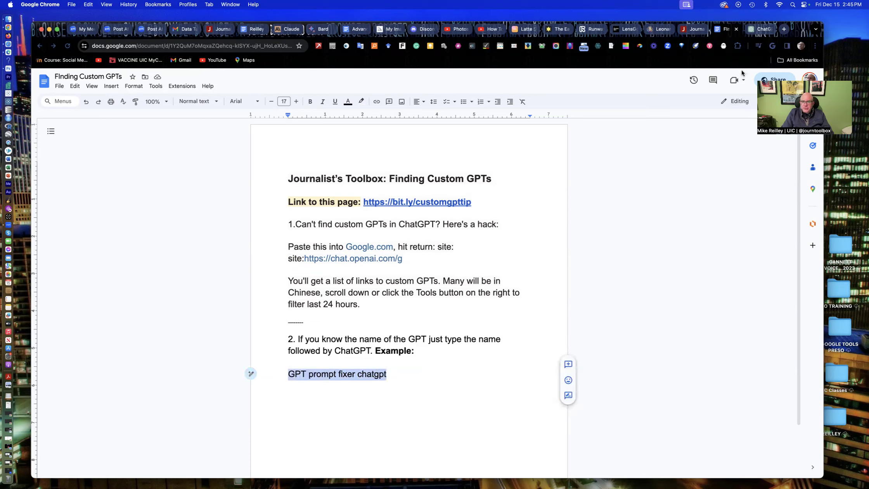
left_click(784, 30)
Step: Search Google for 'gpt prompt fixer chatgpt' and scroll down to the GPT Prompt Fixer result
type("google.com")
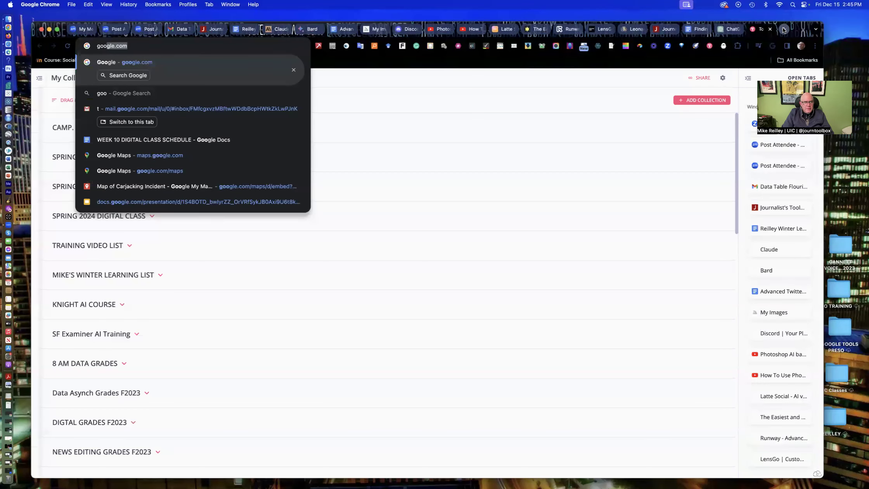
key("Return")
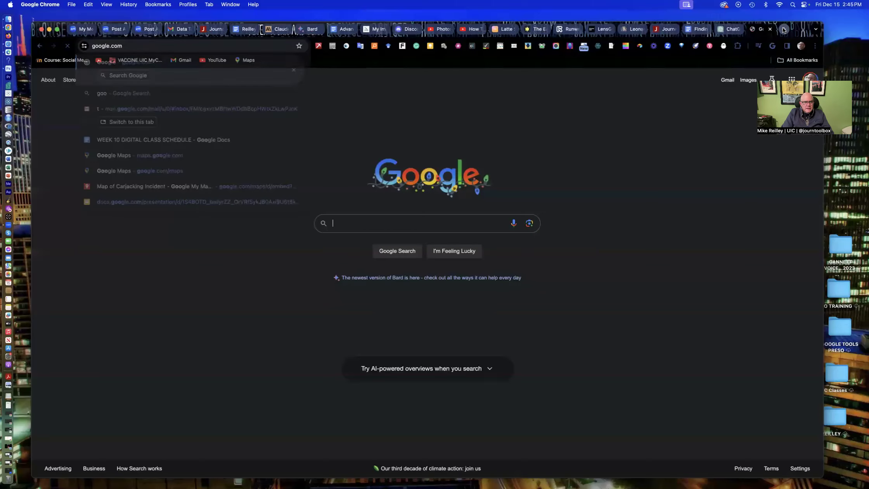
key("super+v")
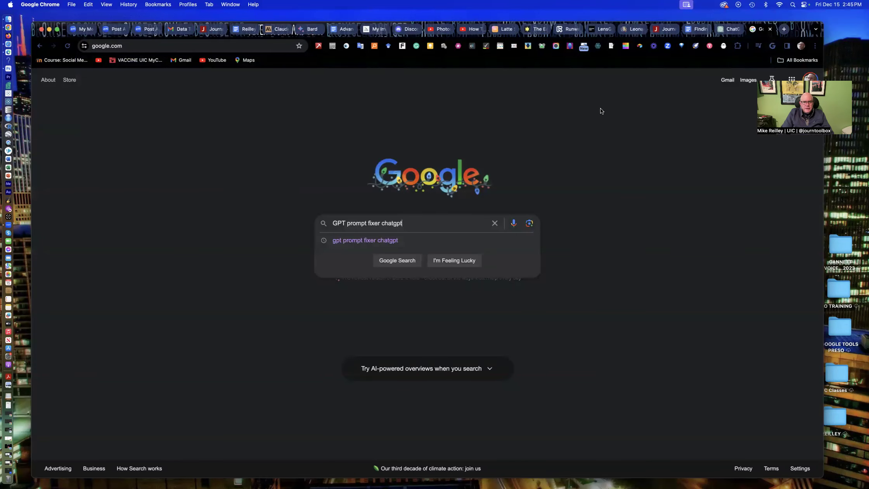
left_click(380, 241)
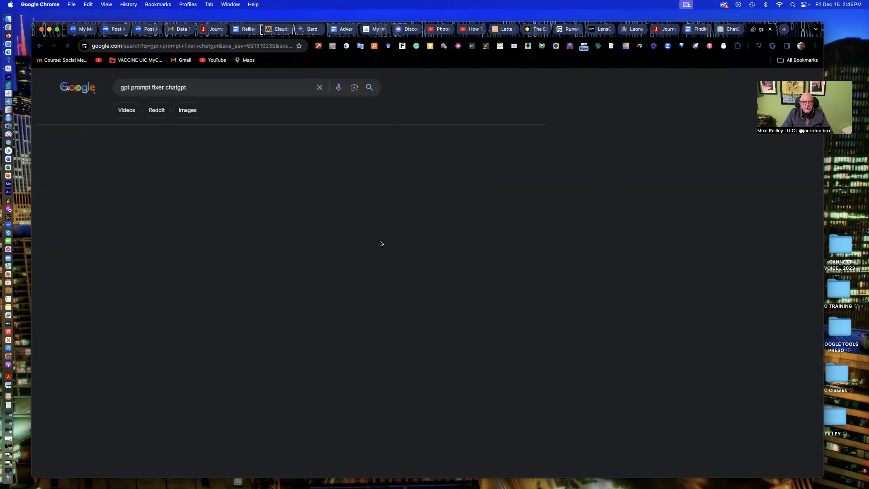
scroll(376, 229, "down", 2)
scroll(385, 231, "down", 10)
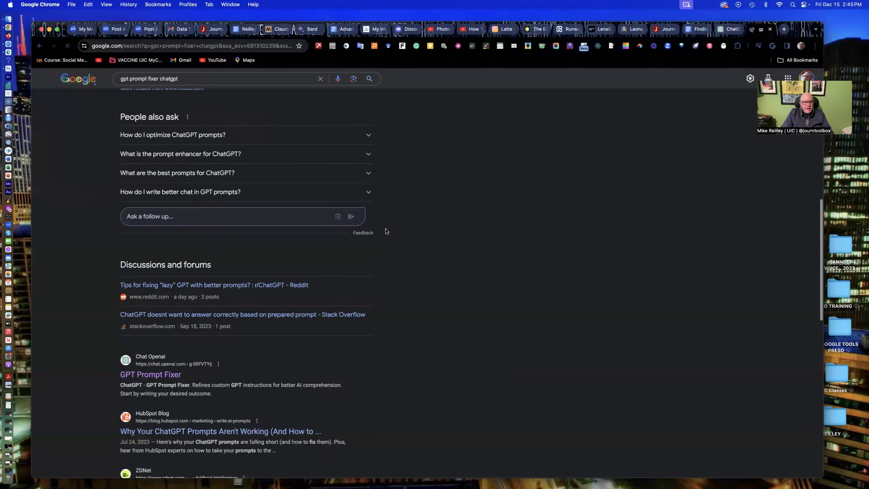
scroll(365, 221, "down", 5)
scroll(347, 213, "down", 1)
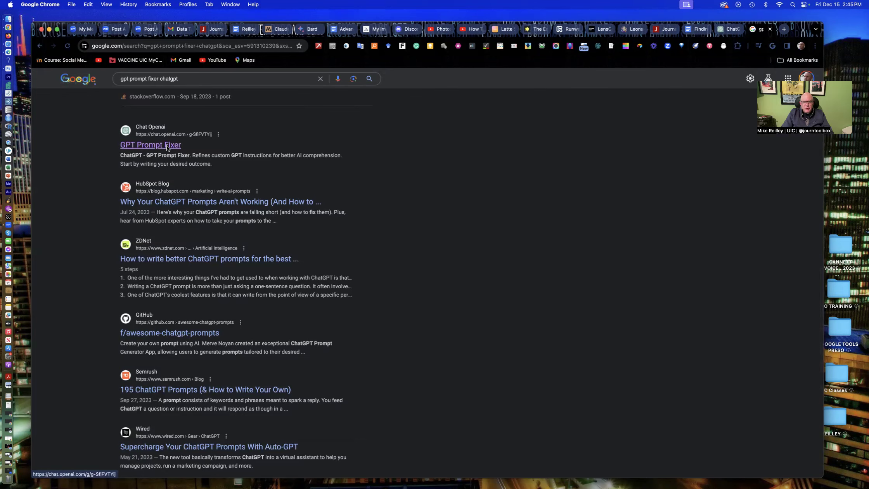
Step: Open GPT Prompt Fixer in ChatGPT and view its title dropdown menu, then close it
left_click(167, 145)
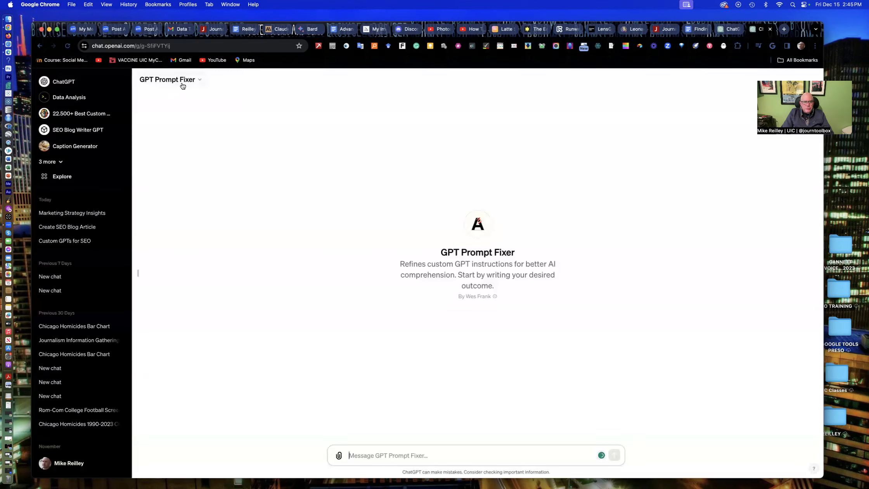
left_click(200, 81)
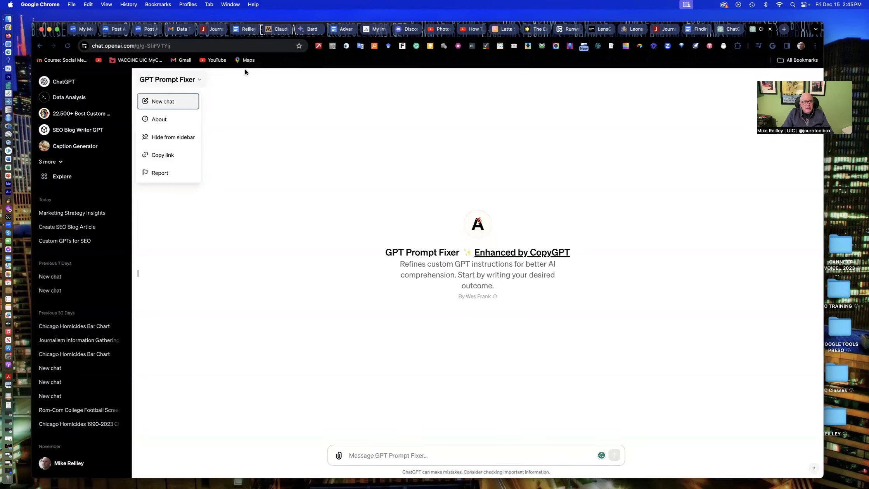
left_click(276, 157)
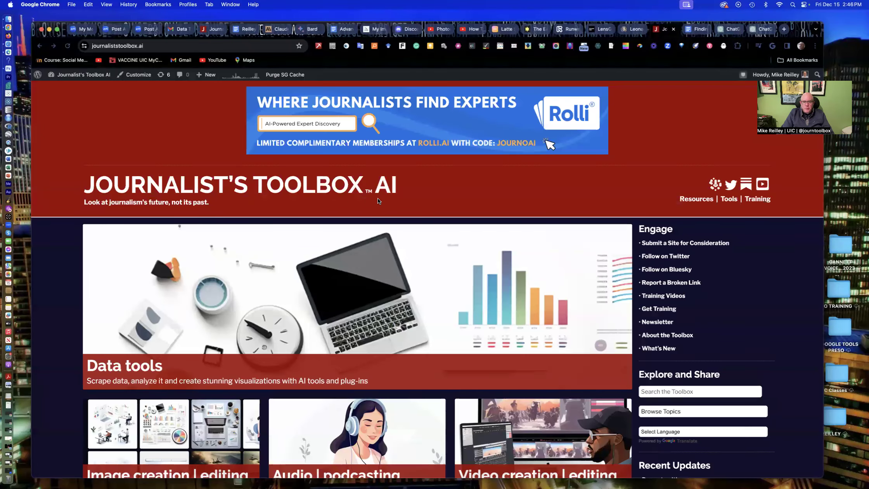
Step: Scroll the Journalist's Toolbox homepage to the ChatGPT tools tile and open that page
scroll(383, 241, "down", 10)
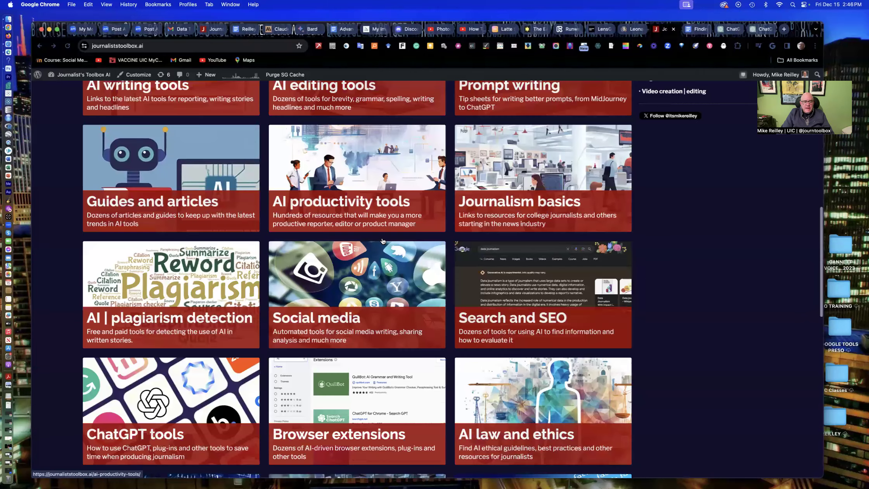
scroll(165, 242, "down", 5)
left_click(164, 243)
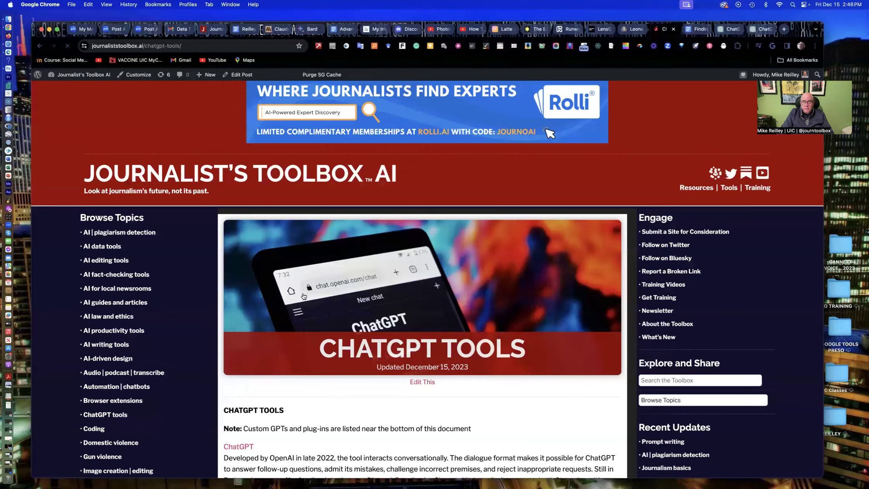
Step: Scroll through the ChatGPT Tools page's listings of tools, custom GPTs and plug-ins
scroll(304, 297, "down", 15)
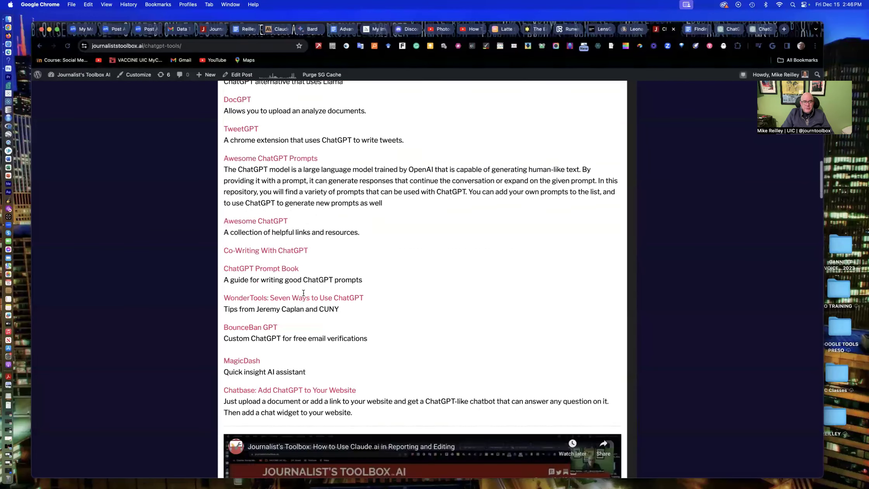
scroll(303, 293, "down", 10)
scroll(302, 293, "down", 8)
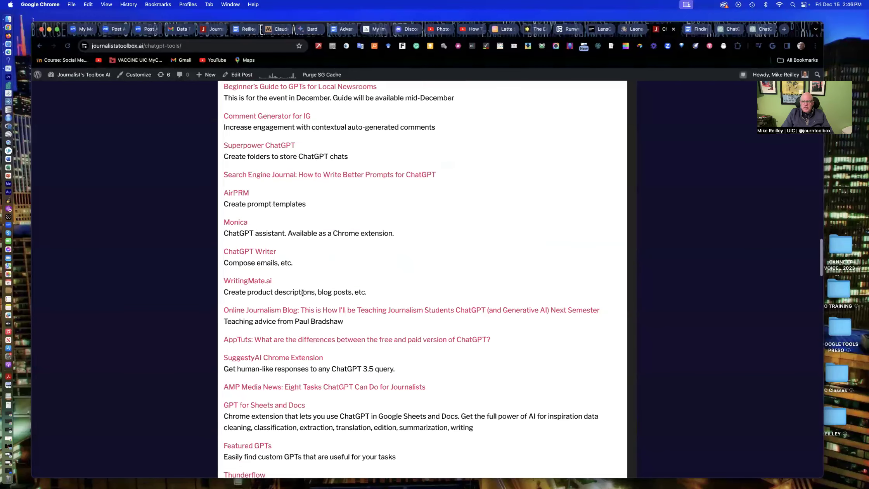
scroll(303, 292, "down", 15)
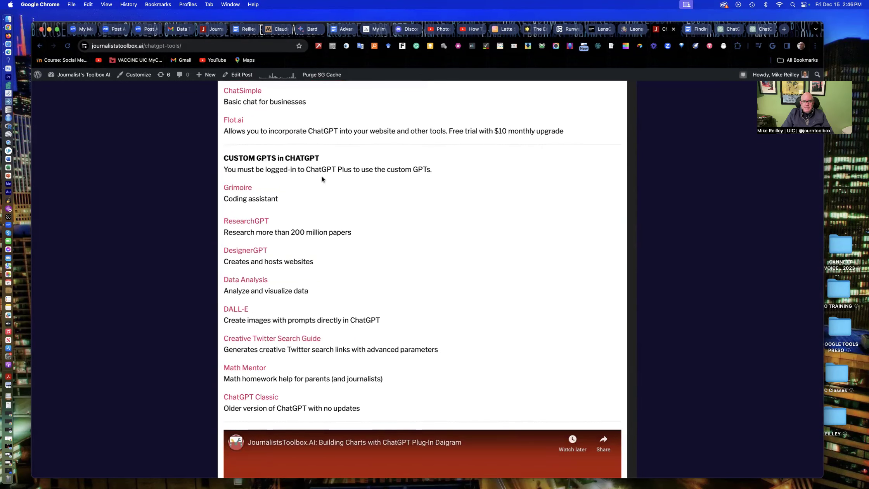
scroll(322, 178, "down", 10)
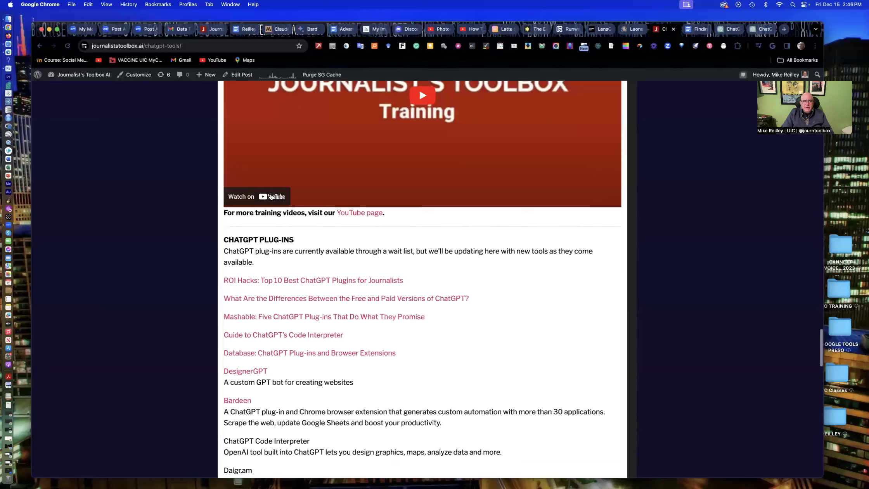
scroll(271, 196, "down", 3)
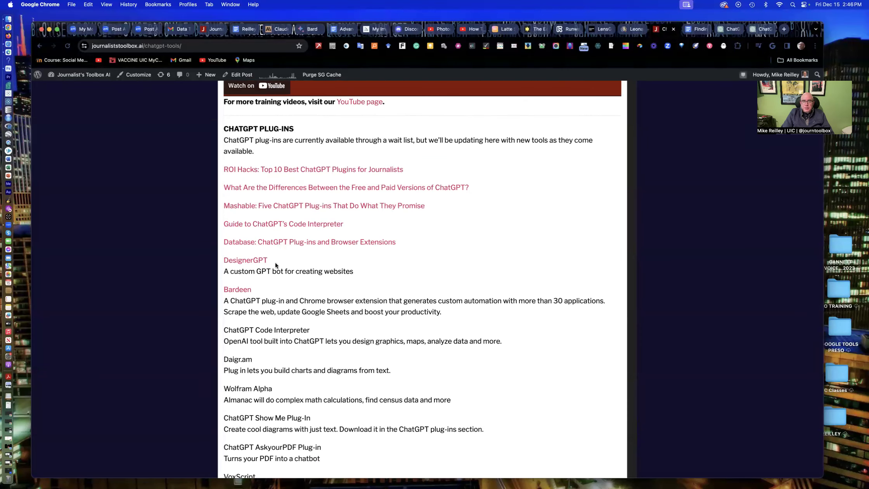
scroll(275, 262, "up", 10)
scroll(281, 251, "up", 20)
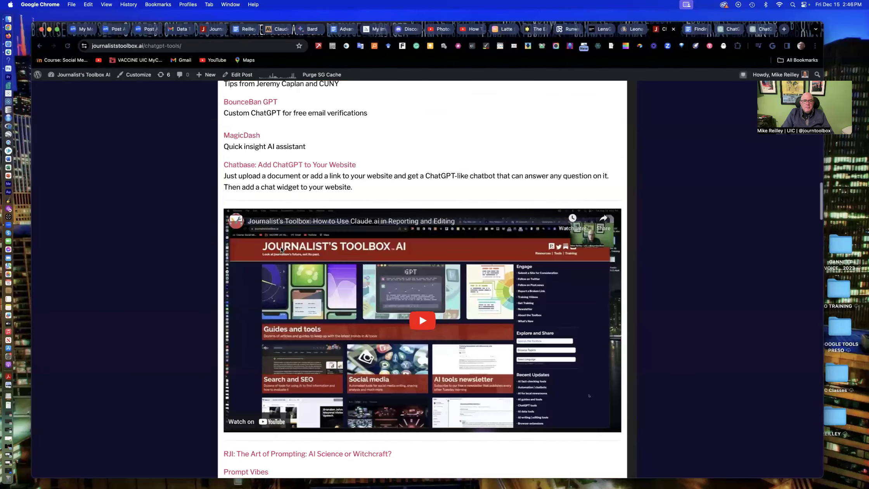